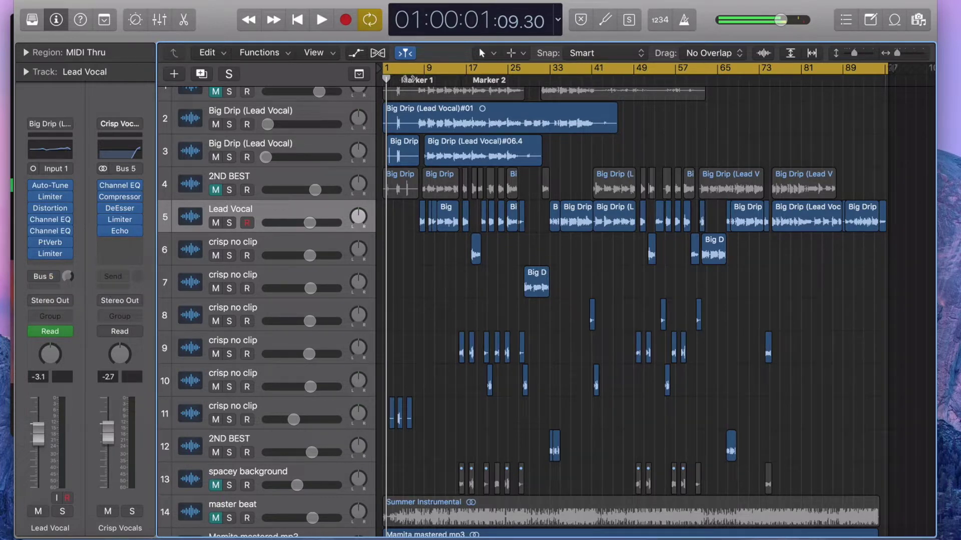
# Step: Play the song from Marker 1 to hear the vocal before changing the send
pyautogui.click(409, 79)
pyautogui.press('space')
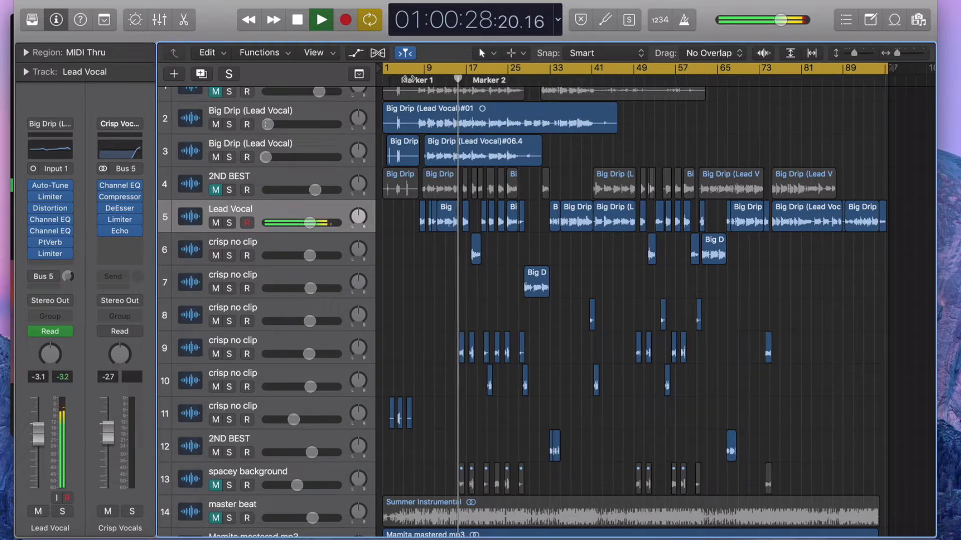
pyautogui.press('space')
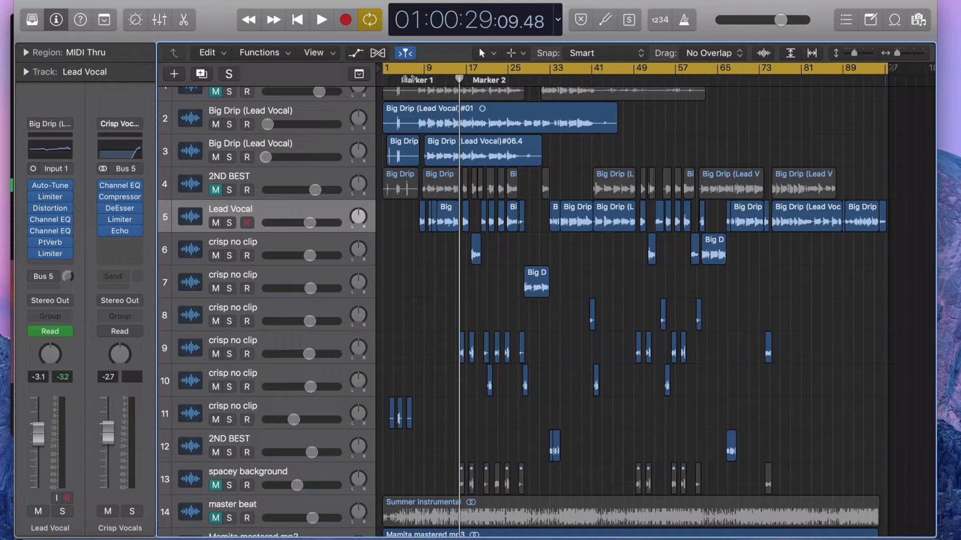
# Step: Enable the Lead Vocal's Bus 5 send and compare it on and off while playing from Marker 1
pyautogui.moveTo(36, 278)
pyautogui.click(34, 277)
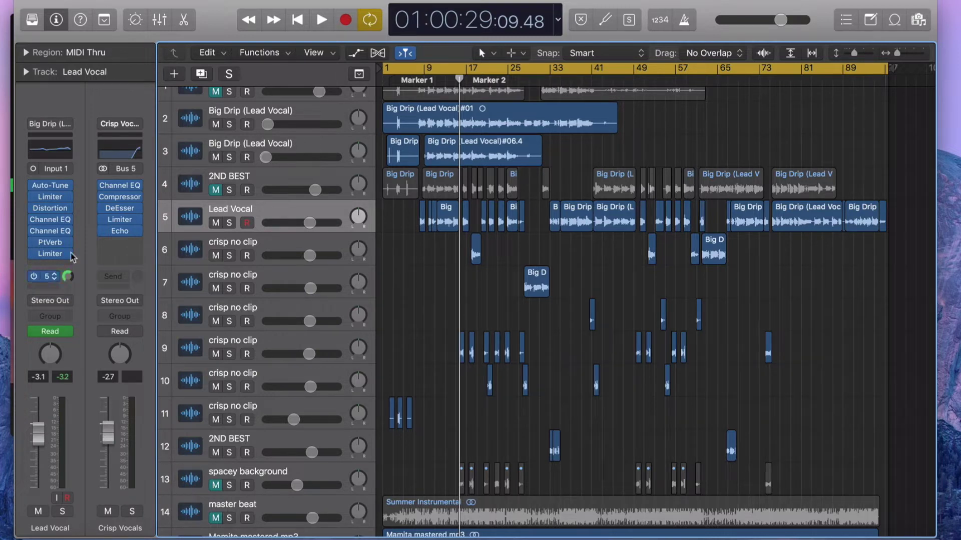
pyautogui.click(420, 80)
pyautogui.press('space')
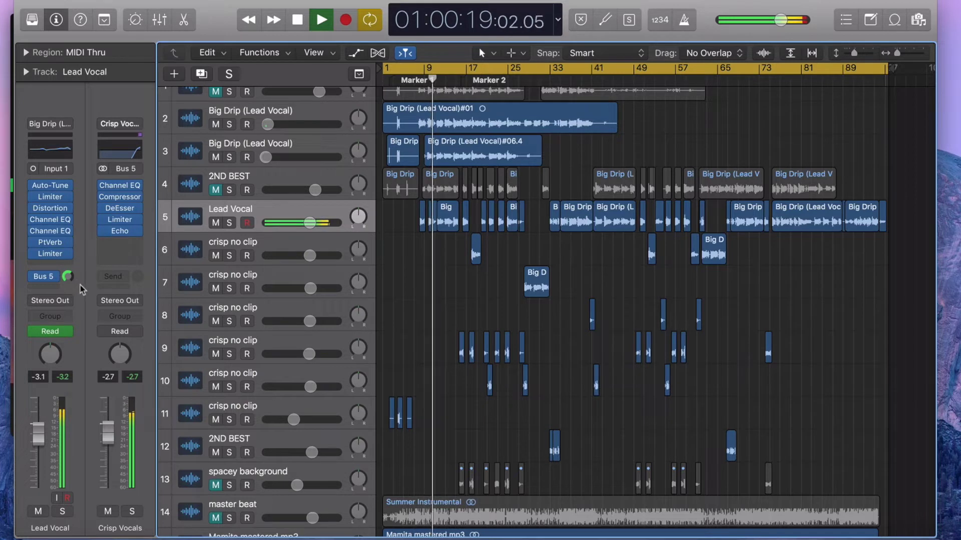
pyautogui.click(33, 277)
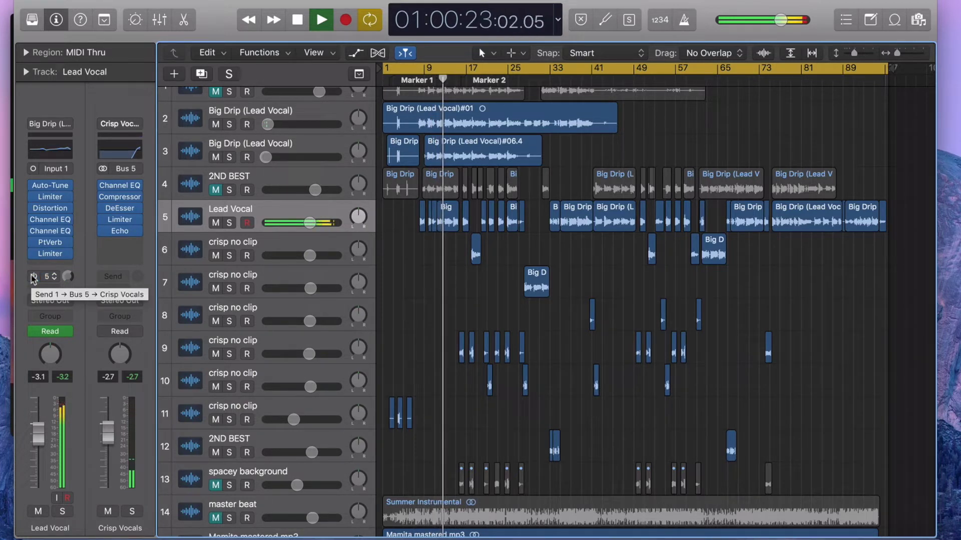
pyautogui.click(33, 278)
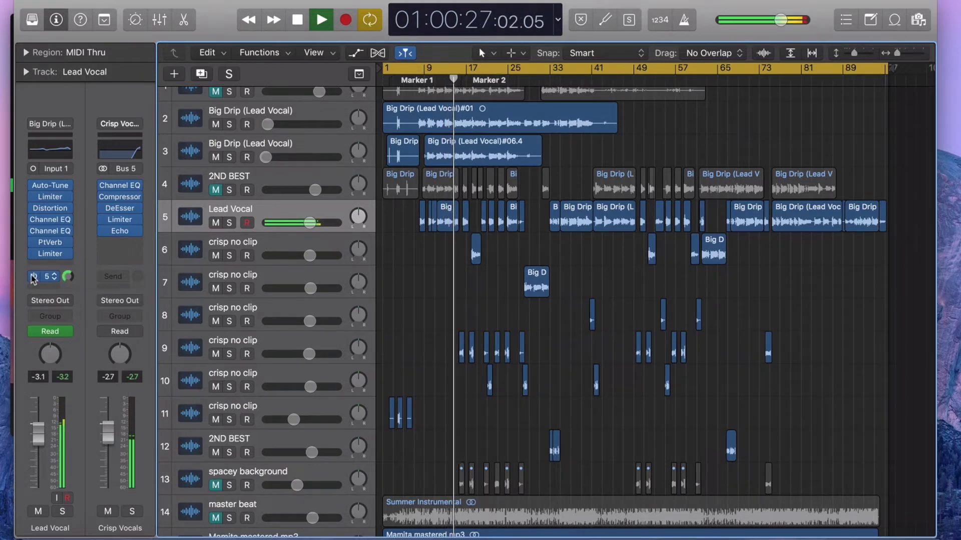
pyautogui.press('space')
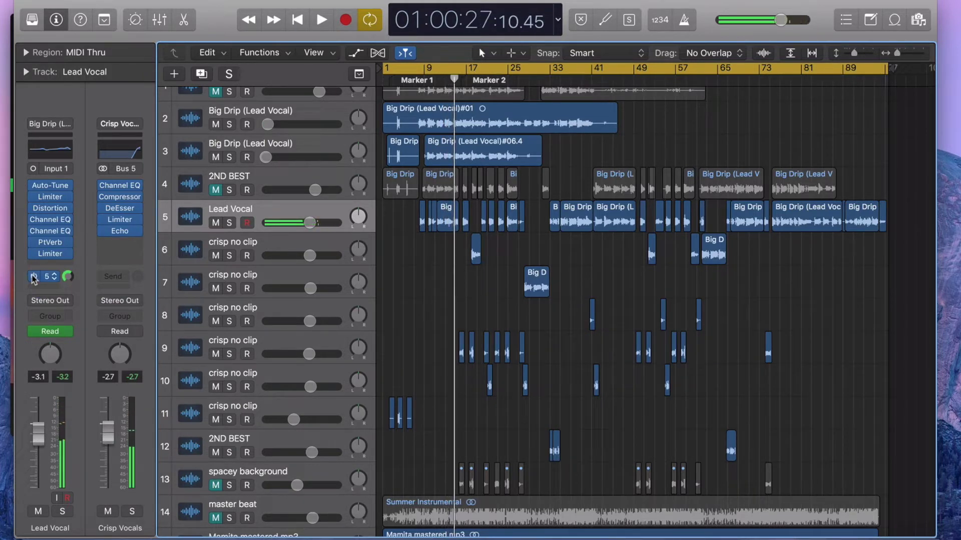
# Step: Adjust the Bus 5 send level, trying -2.1 and +3.0 while listening from Marker 1
pyautogui.moveTo(67, 277); pyautogui.dragTo(67, 286)
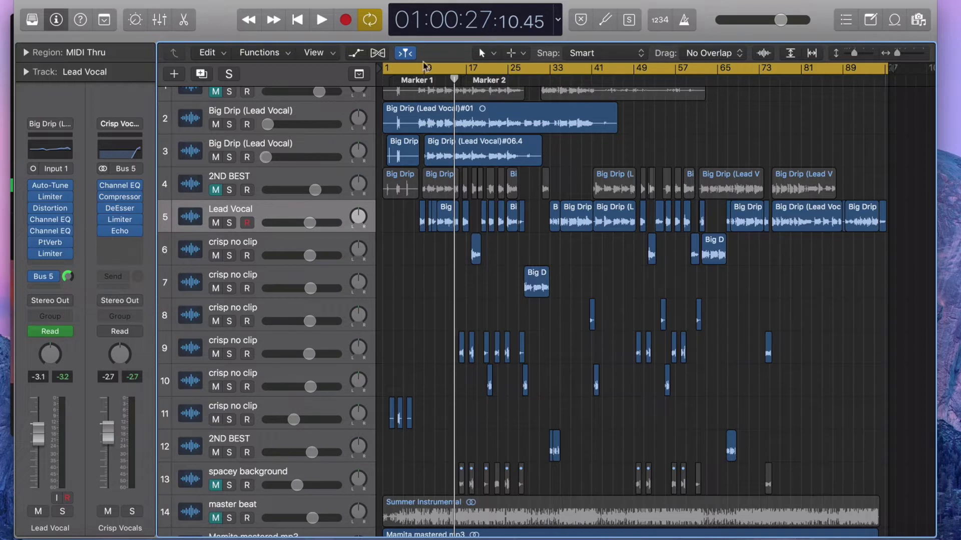
pyautogui.click(410, 79)
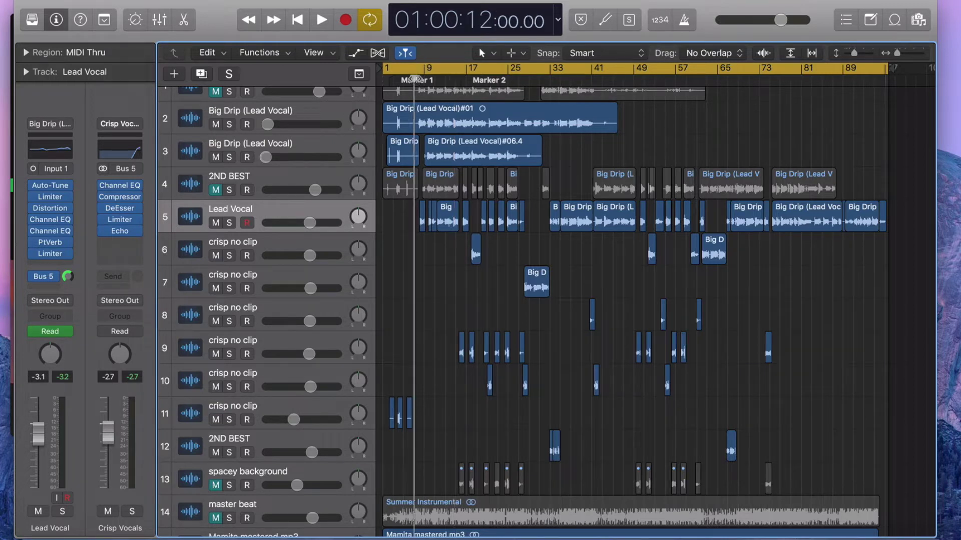
pyautogui.press('space')
pyautogui.moveTo(69, 278)
pyautogui.moveTo(69, 279); pyautogui.dragTo(69, 265)
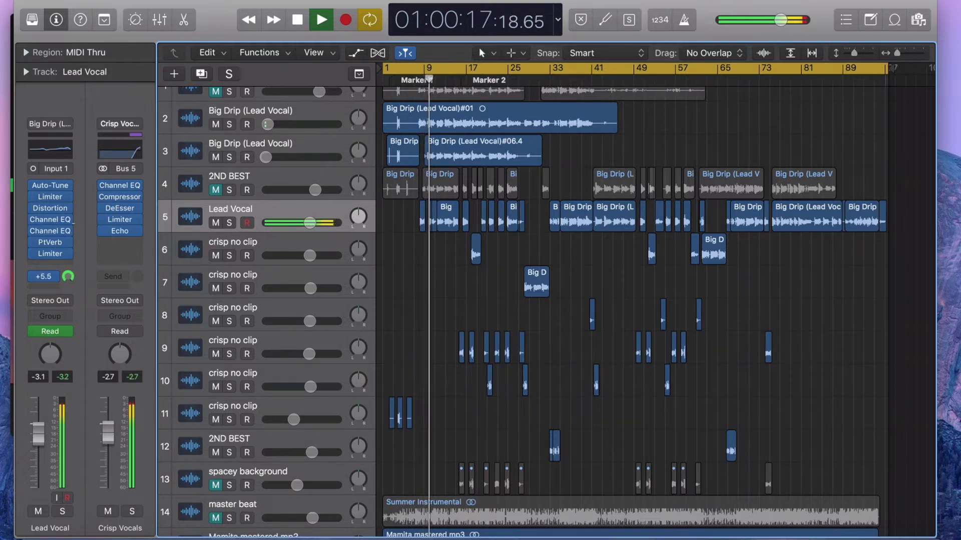
pyautogui.press('space')
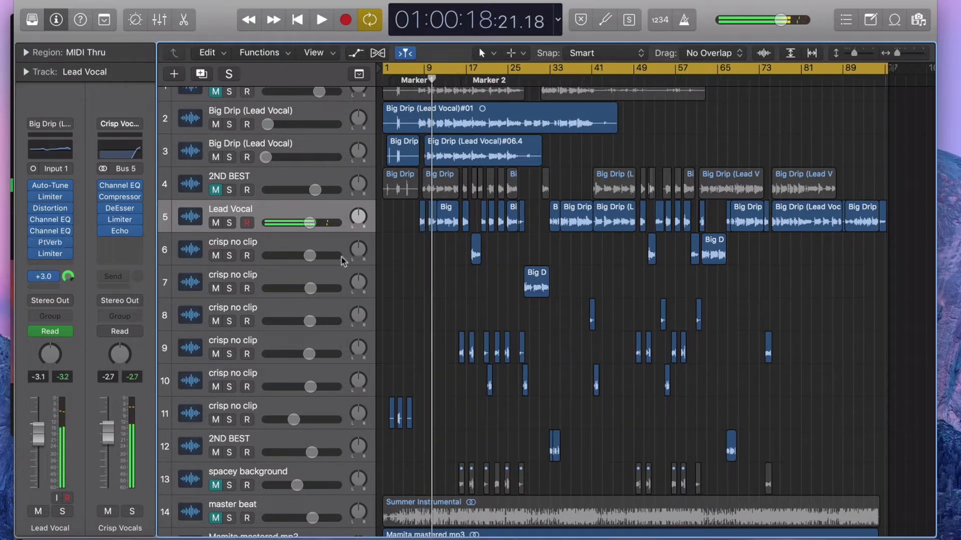
pyautogui.moveTo(73, 281); pyautogui.dragTo(72, 294)
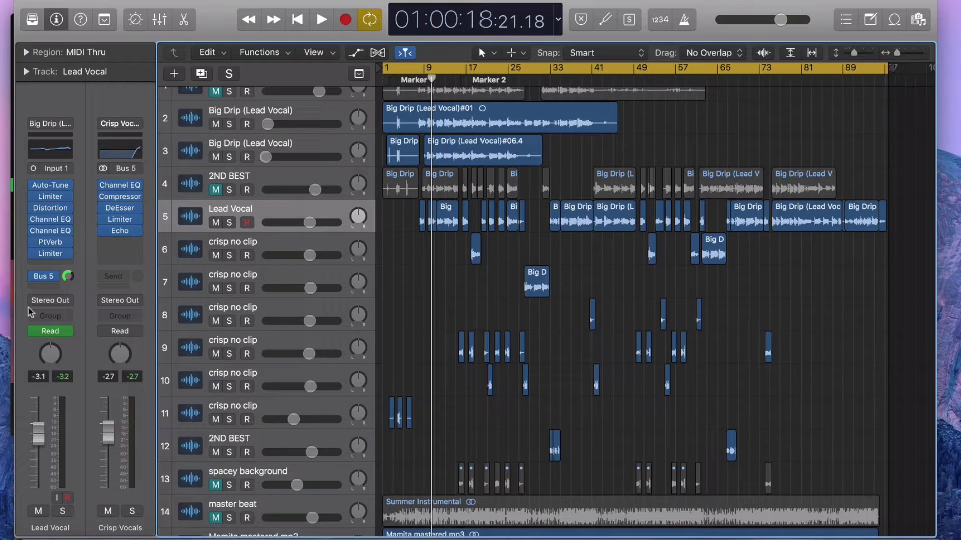
# Step: Confirm the Bus 5 send routes to Crisp Vocals, then bring up its Channel EQ (+9.0 dB at 13400 Hz)
pyautogui.click(43, 277)
pyautogui.moveTo(55, 353)
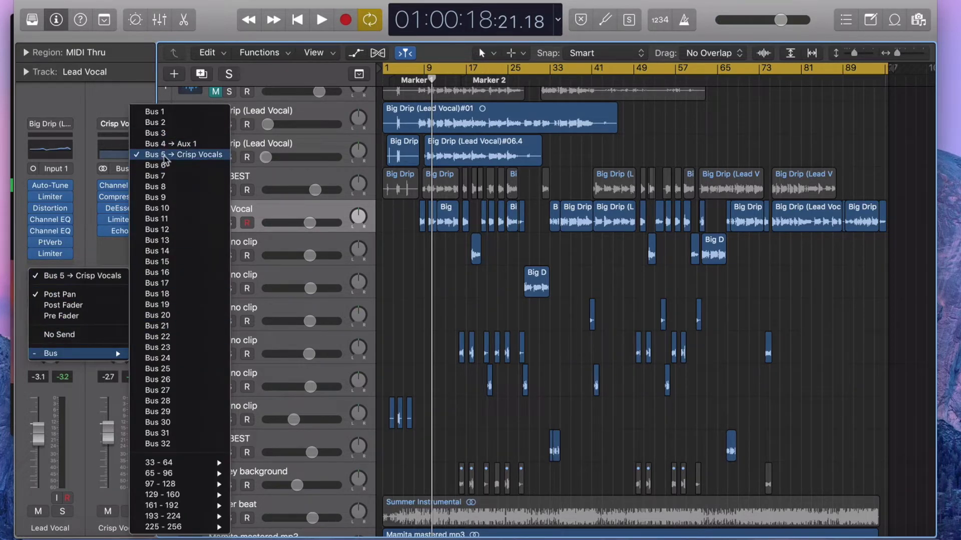
pyautogui.click(122, 191)
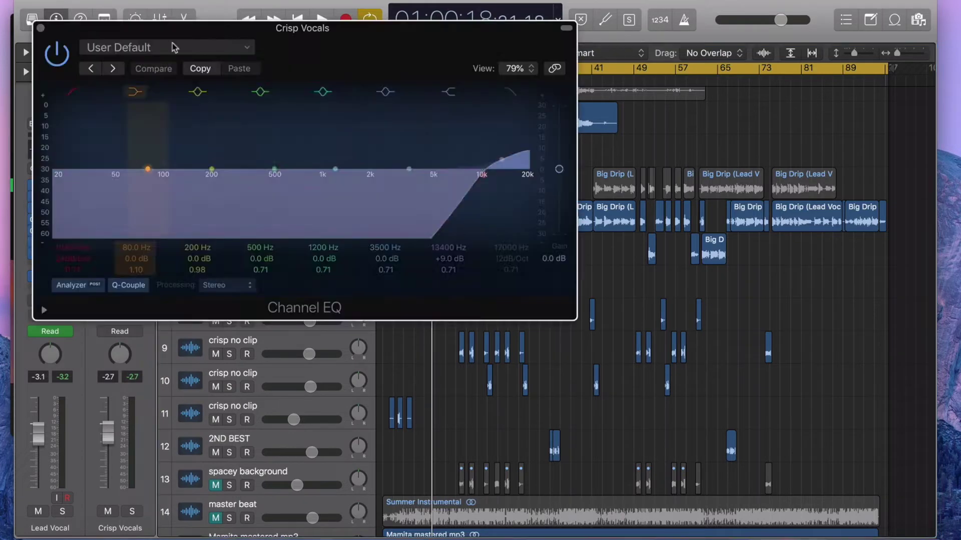
pyautogui.moveTo(176, 43); pyautogui.dragTo(393, 54)
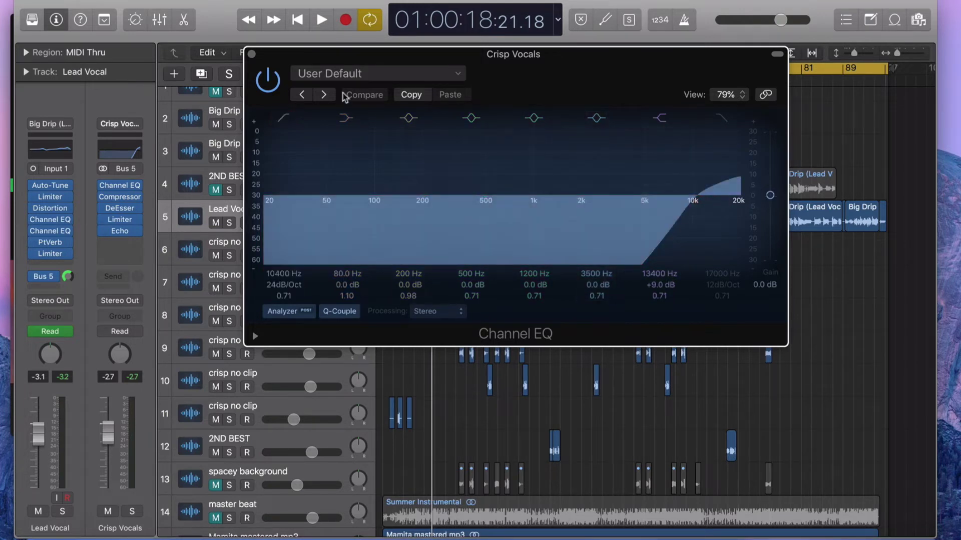
# Step: Swap the EQ for the Crisp Vocals Compressor (Platinum Digital, 1.3:1, 10 ms attack) and play from Marker 1
pyautogui.click(252, 54)
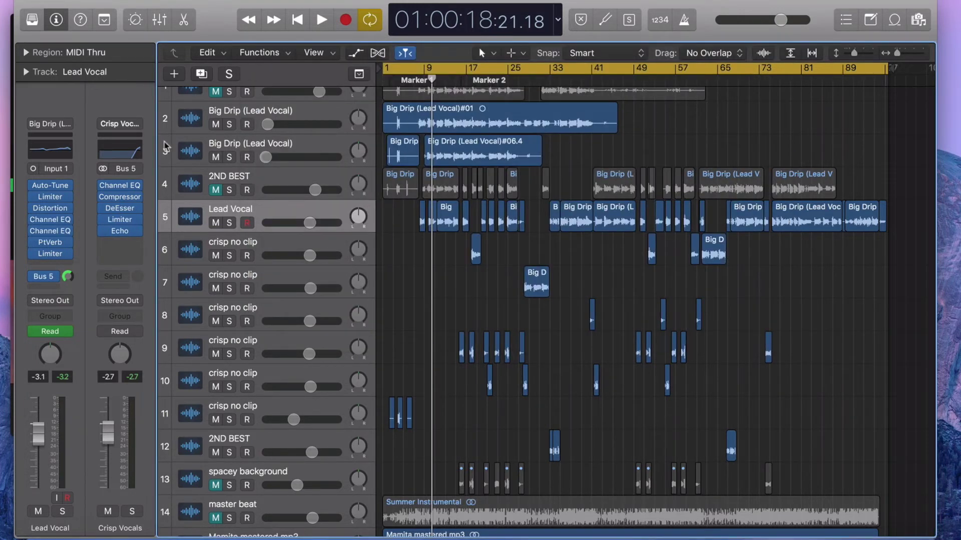
pyautogui.click(120, 201)
pyautogui.moveTo(260, 34); pyautogui.dragTo(192, 60)
pyautogui.click(422, 84)
pyautogui.press('space')
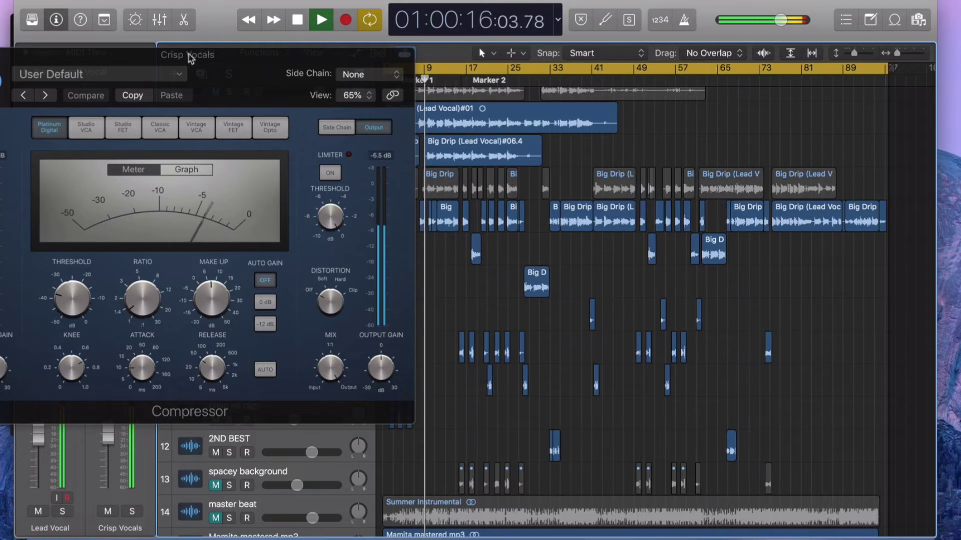
pyautogui.moveTo(188, 54); pyautogui.dragTo(444, 23)
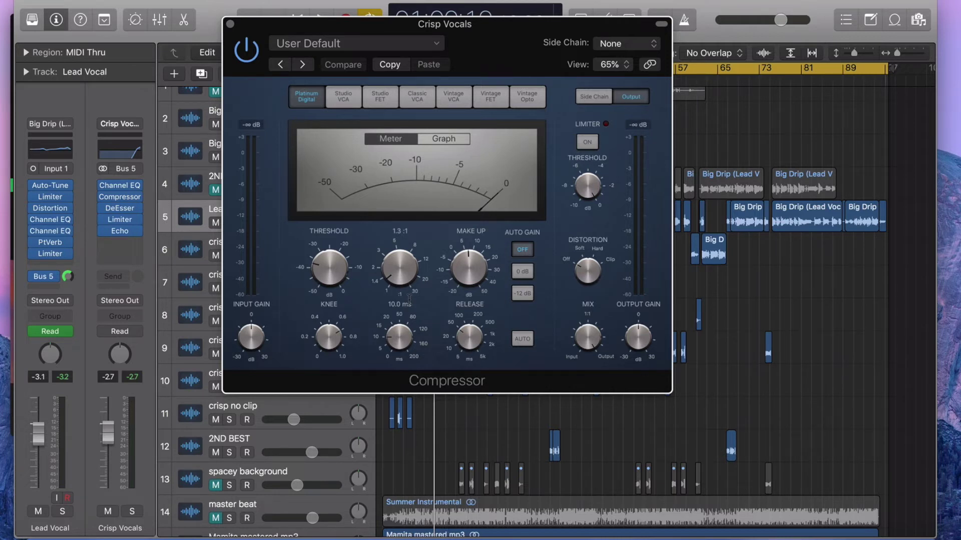
# Step: Close the Compressor and bring up the Crisp Vocals DeEsser (10000 Hz, 50% sensitivity, -10 dB)
pyautogui.click(229, 25)
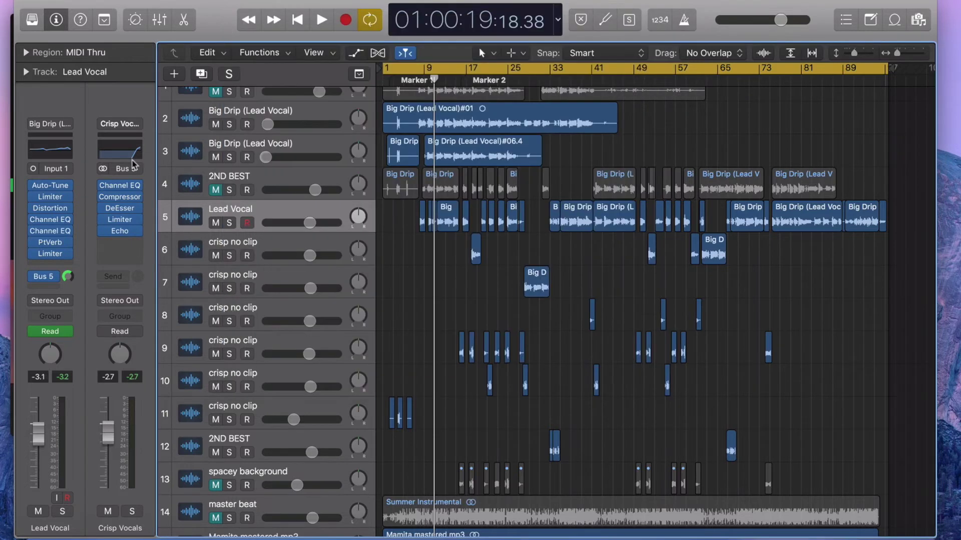
pyautogui.click(120, 209)
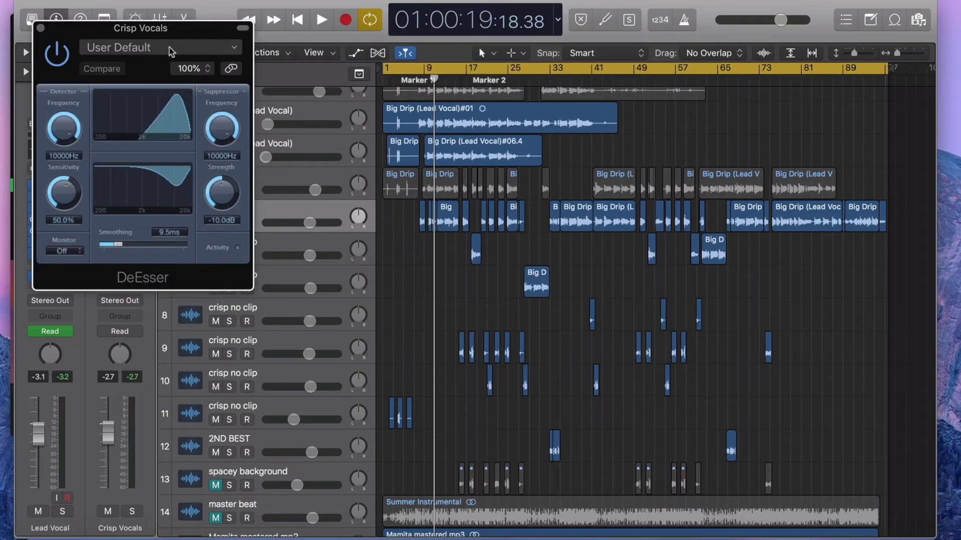
pyautogui.moveTo(80, 29); pyautogui.dragTo(355, 296)
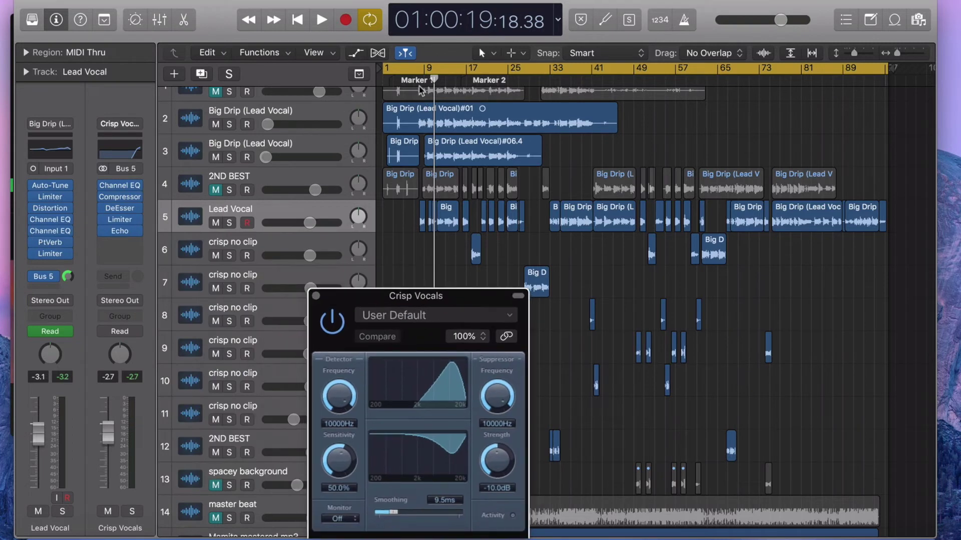
# Step: Compare the de-esser bypassed and active while playing from Marker 1, leaving it on
pyautogui.click(104, 209)
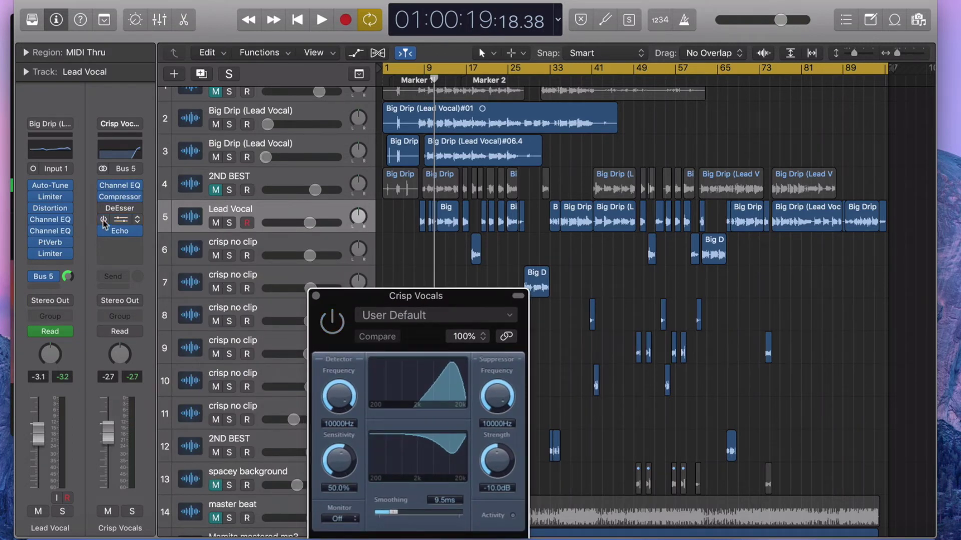
pyautogui.click(419, 81)
pyautogui.press('space')
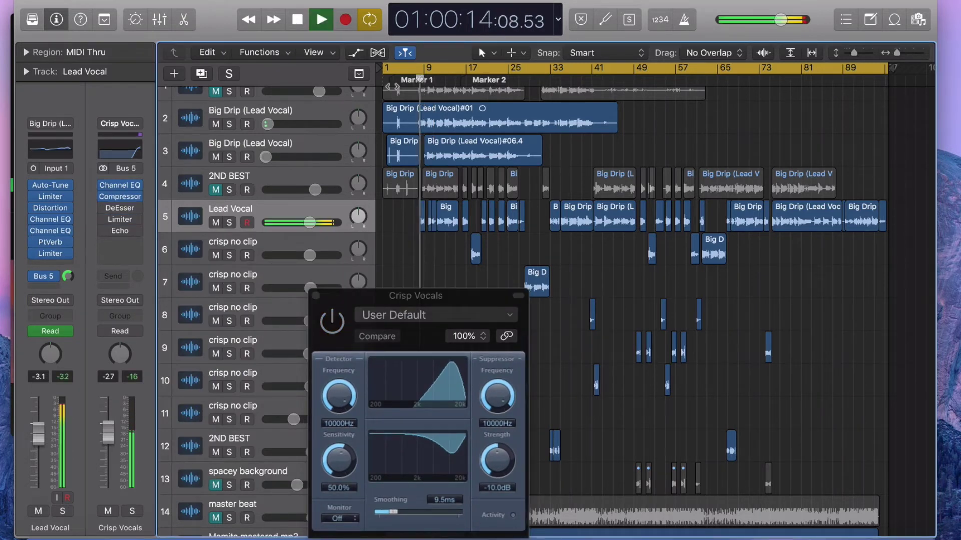
pyautogui.click(103, 208)
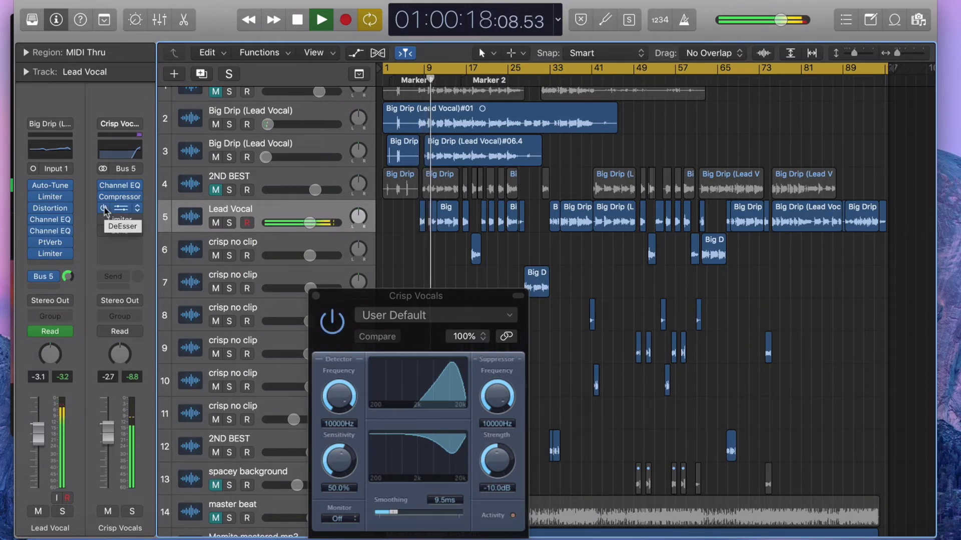
pyautogui.click(103, 208)
pyautogui.click(103, 208)
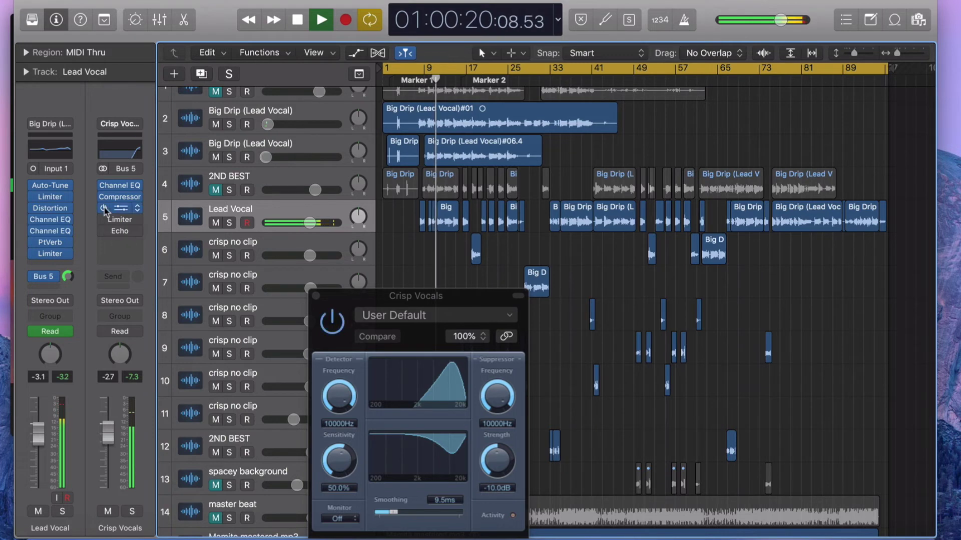
pyautogui.press('space')
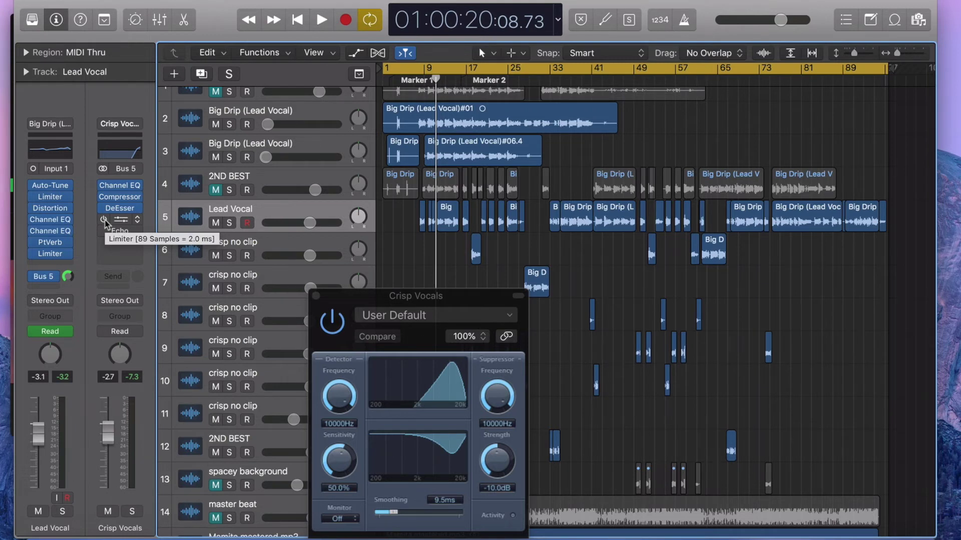
# Step: Audition the Crisp Vocals Limiter at +13 dB from bar 8, then bring up the bus's Echo
pyautogui.click(316, 295)
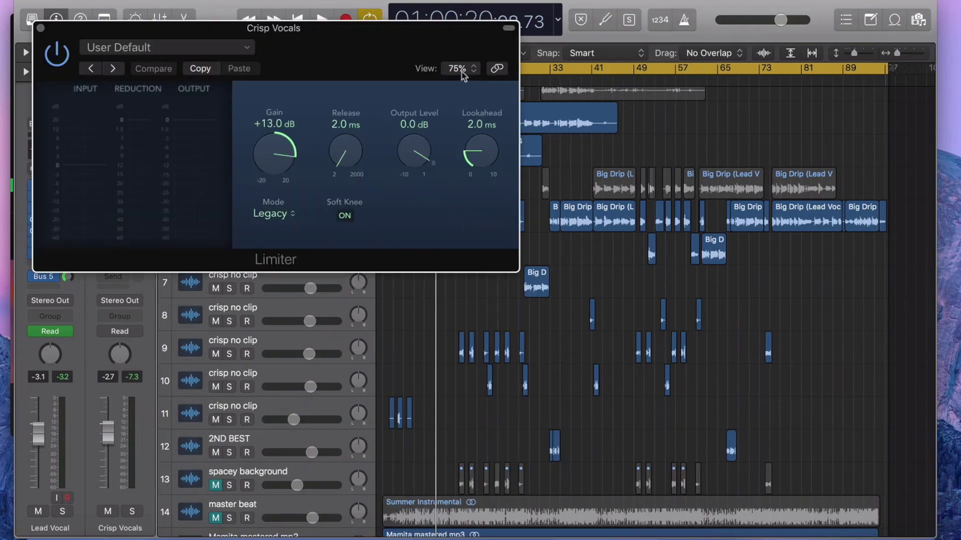
pyautogui.moveTo(452, 36); pyautogui.dragTo(523, 261)
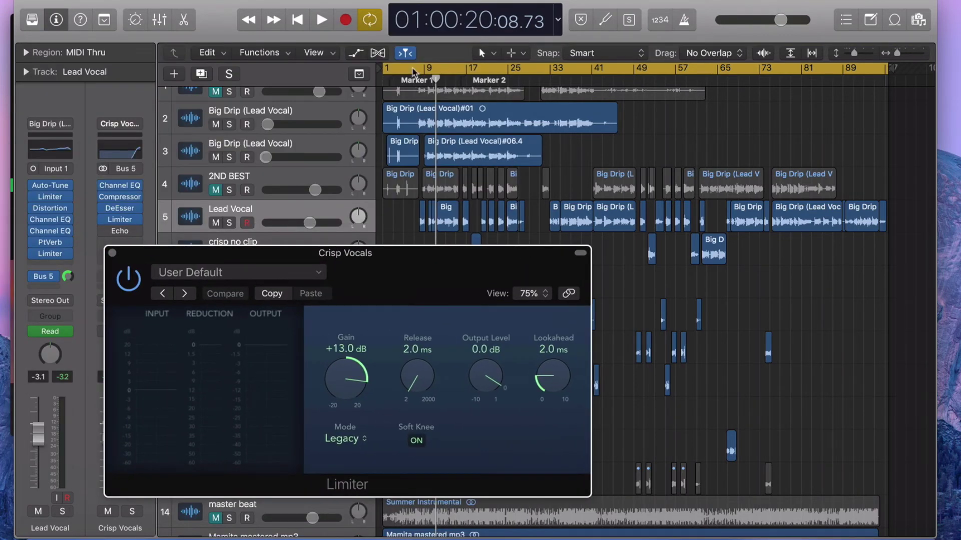
pyautogui.click(413, 71)
pyautogui.press('space')
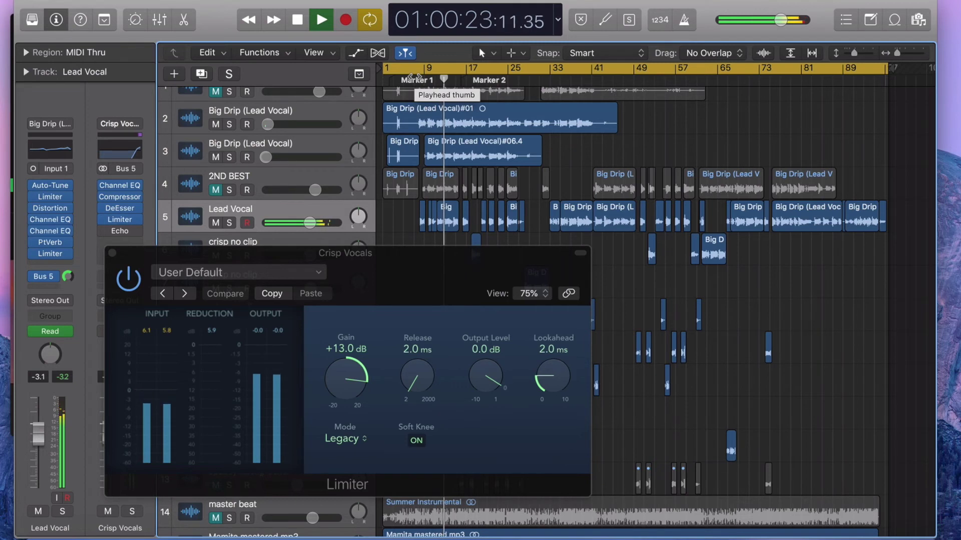
pyautogui.press('space')
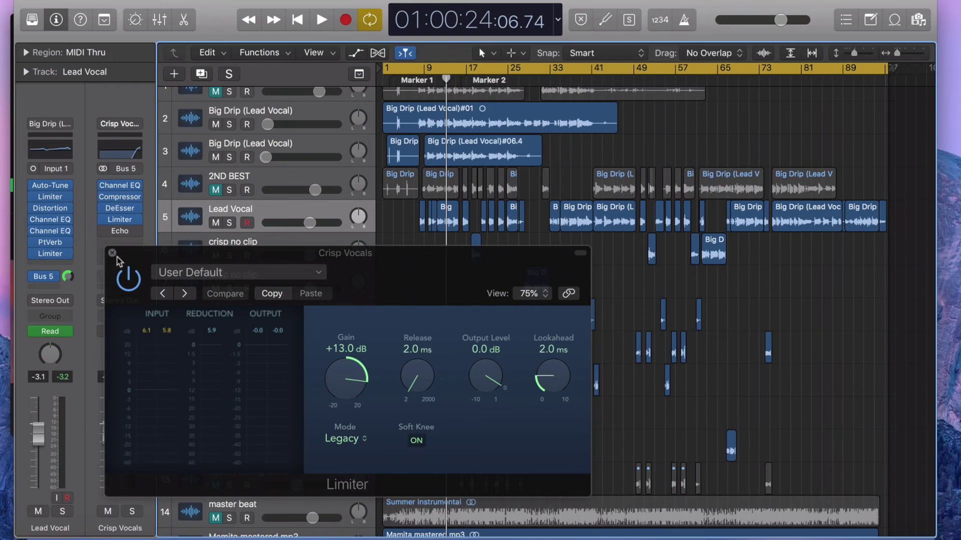
pyautogui.click(120, 231)
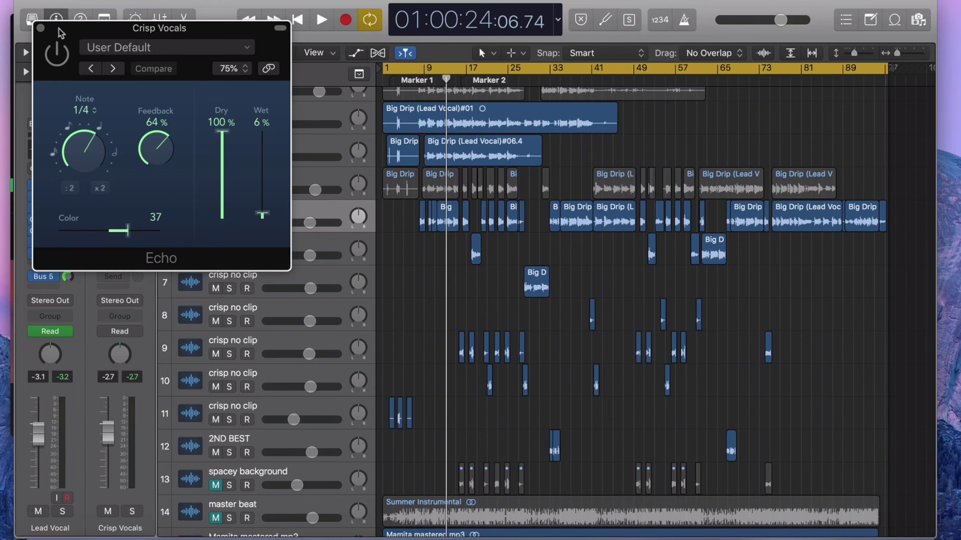
# Step: Play from near Marker 1, toggle the Crisp Vocals Echo off and back on, then close its window
pyautogui.doubleClick(419, 84)
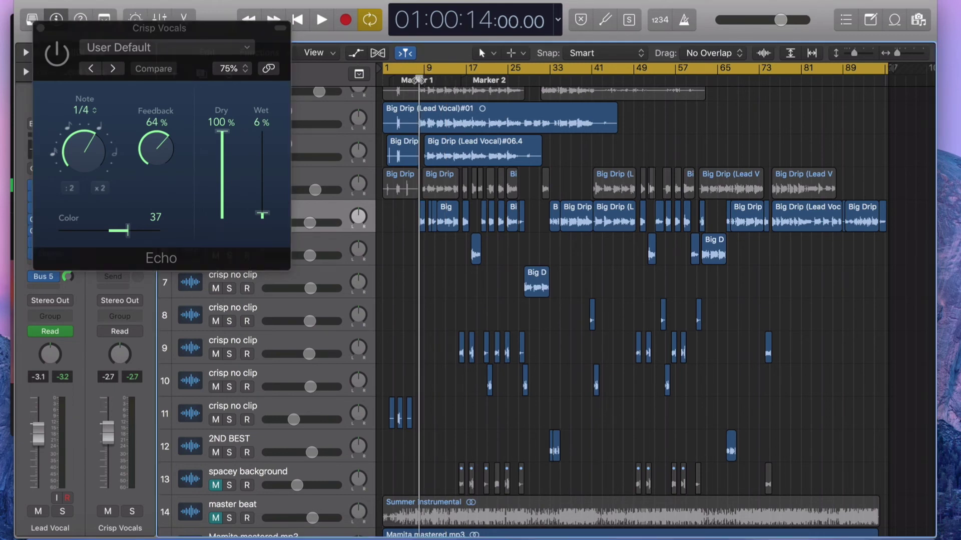
pyautogui.moveTo(62, 31); pyautogui.dragTo(204, 31)
pyautogui.click(199, 54)
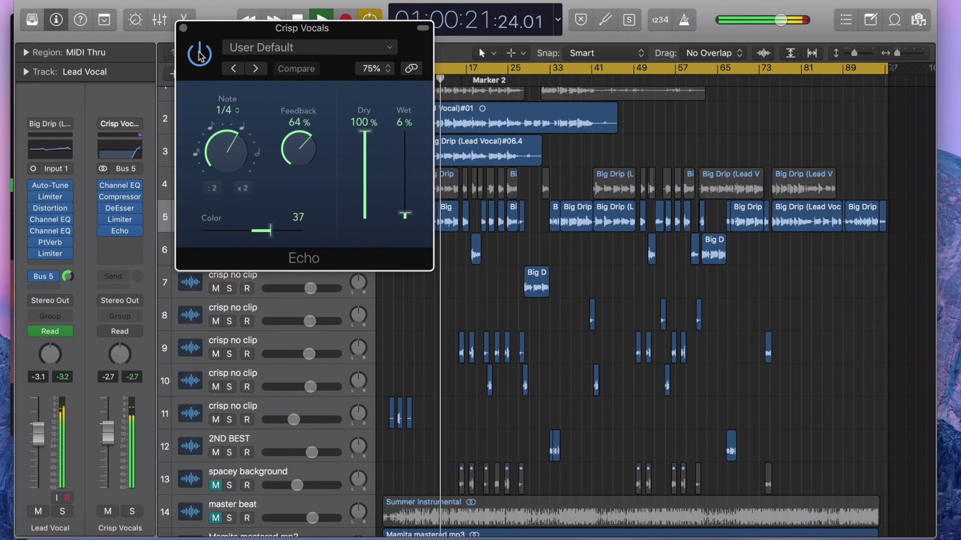
pyautogui.click(199, 54)
pyautogui.click(199, 54)
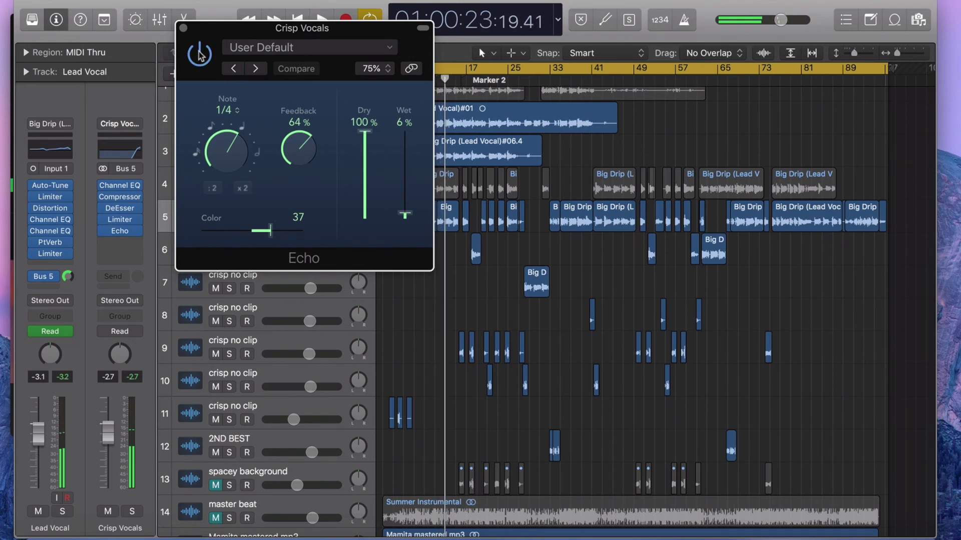
pyautogui.click(183, 28)
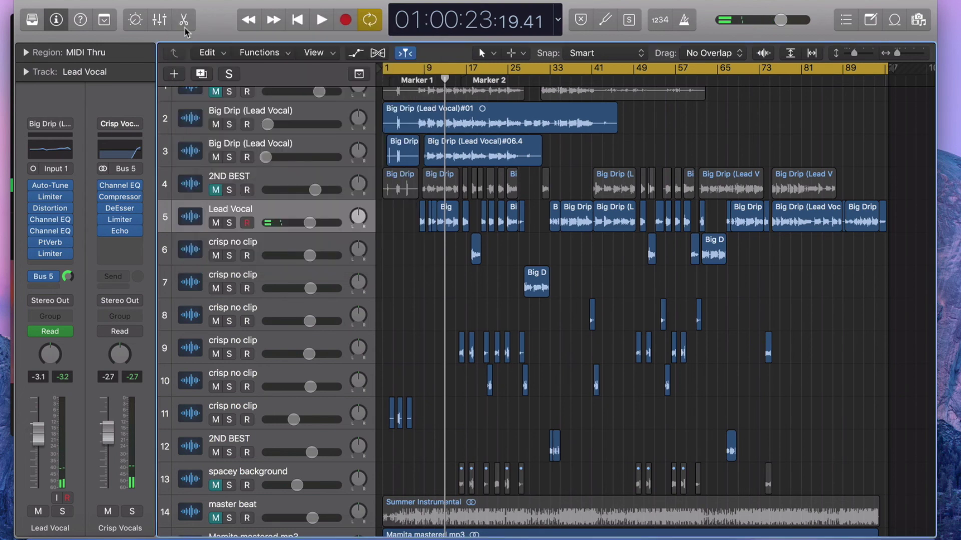
# Step: Load User Channel Strip Settings > Crisp Vocals onto the Crisp Vocals bus
pyautogui.click(131, 126)
pyautogui.moveTo(193, 306)
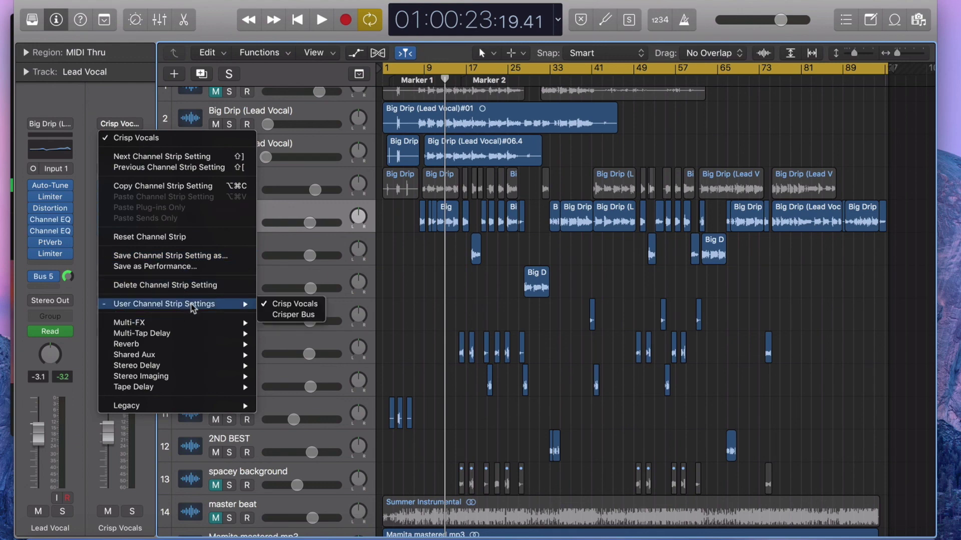
pyautogui.click(282, 307)
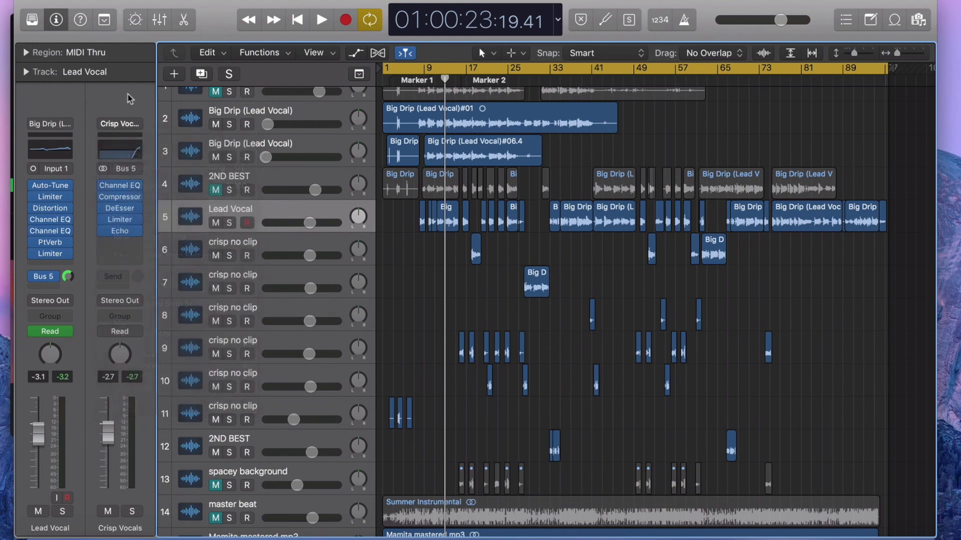